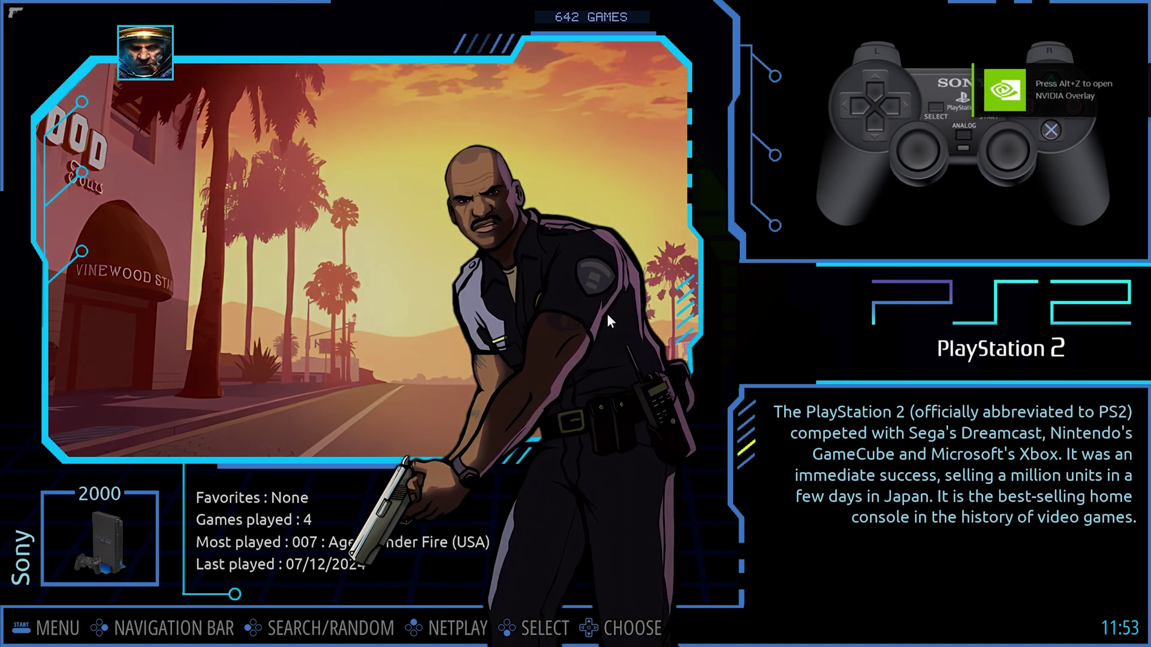
Step: Try to start a software update on the stable channel and return to the main menu
{"action": "key", "text": "Escape"}
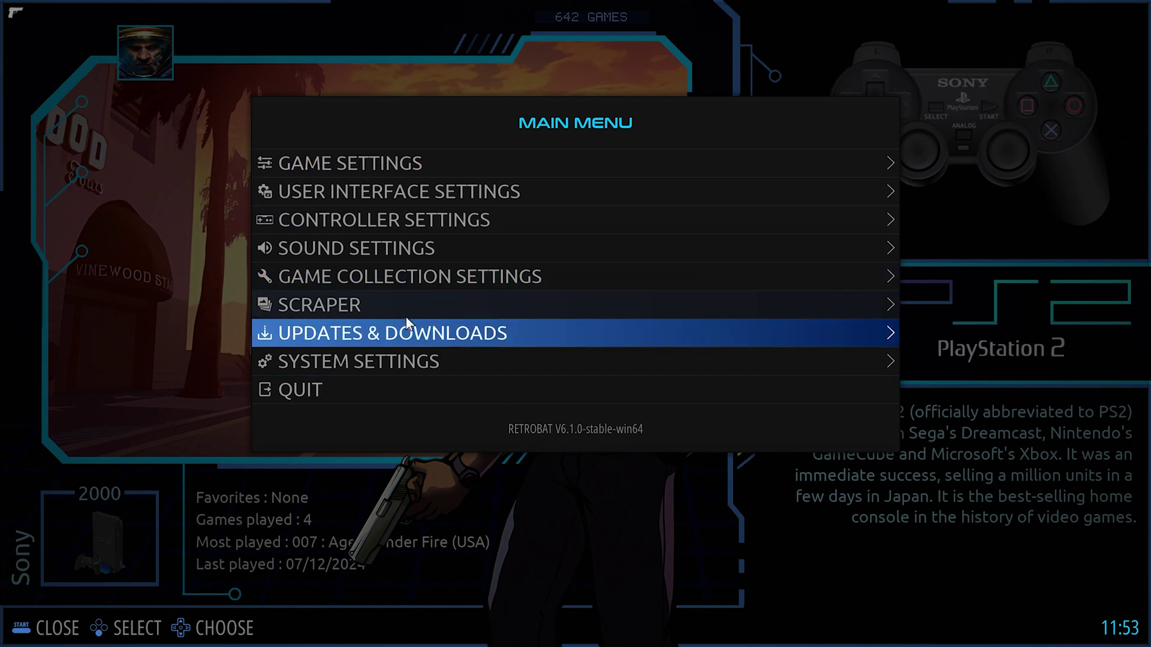
{"action": "left_click", "coordinate": [410, 333]}
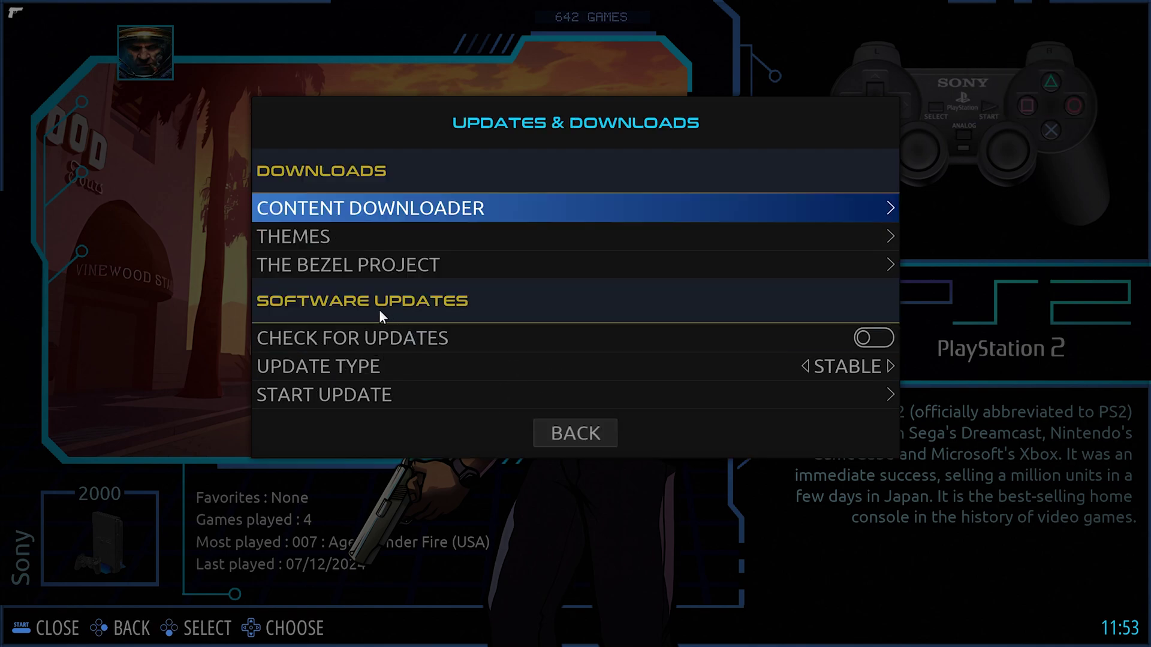
{"action": "left_click", "coordinate": [365, 395]}
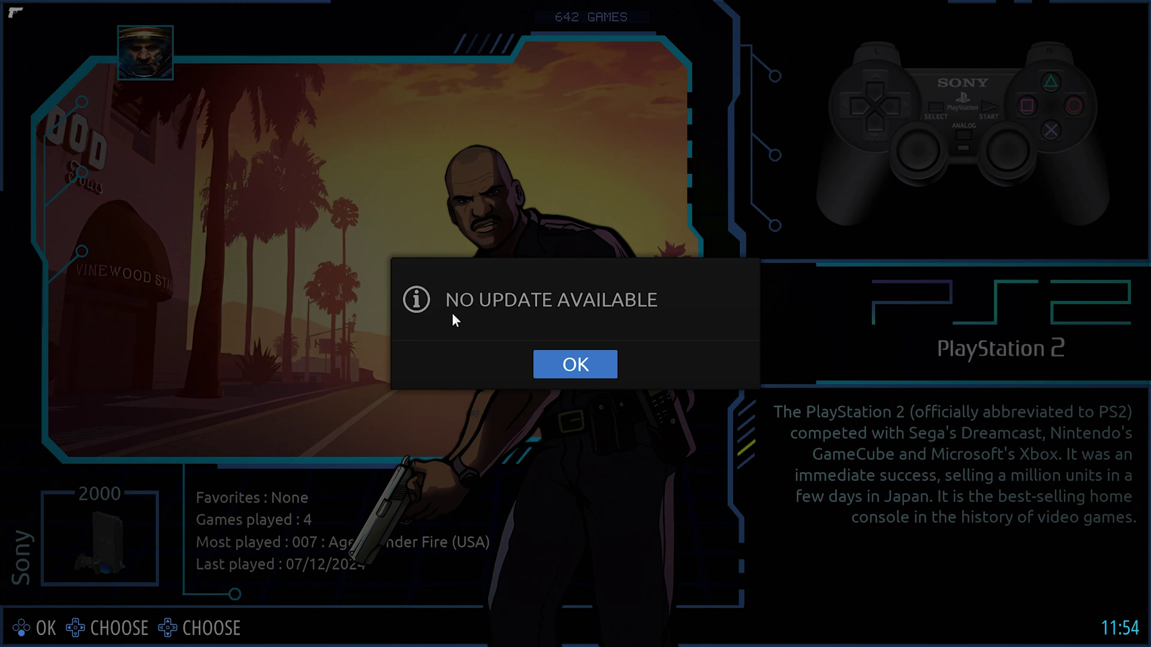
{"action": "left_click", "coordinate": [585, 360]}
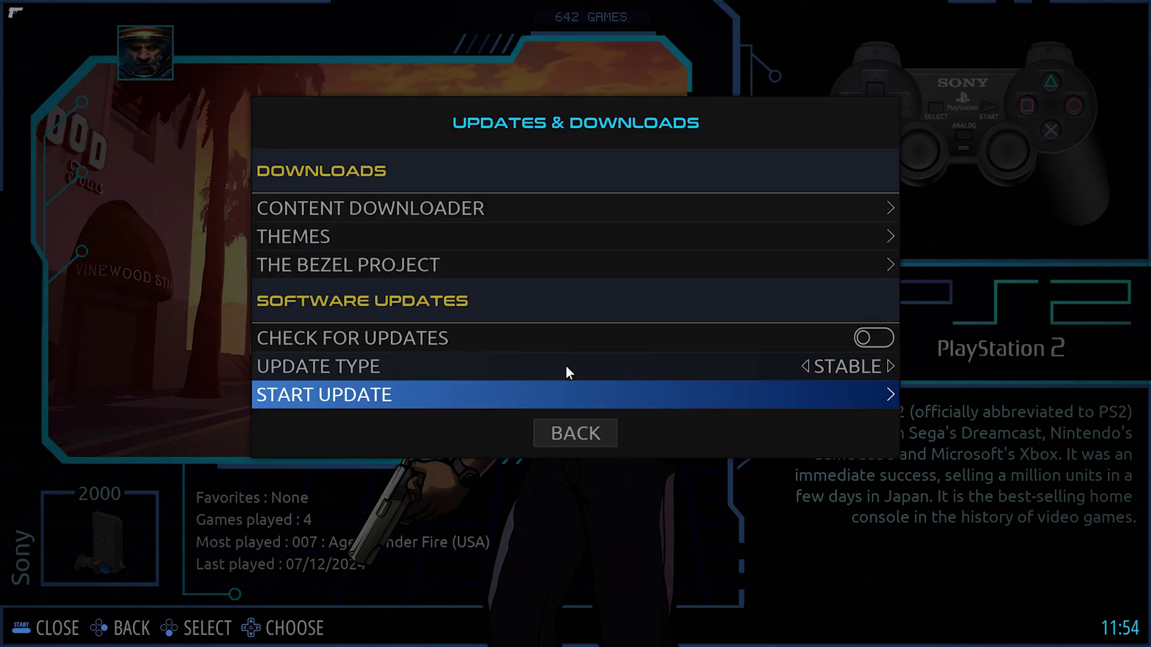
{"action": "left_click", "coordinate": [482, 429]}
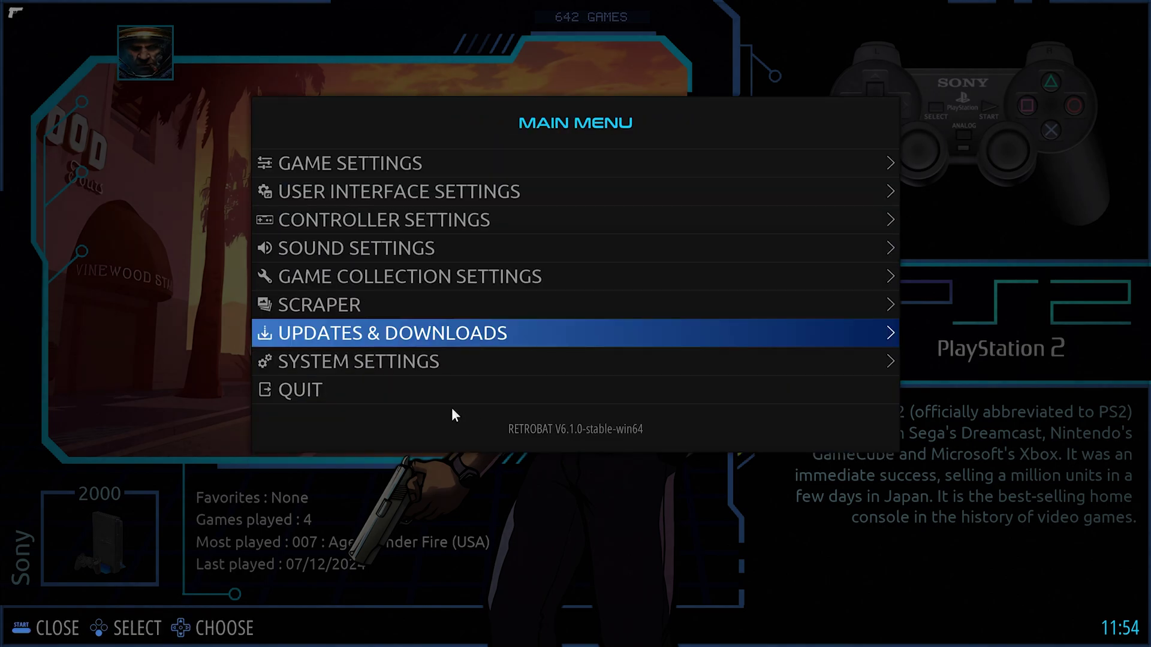
Step: Quit RetroBat to get back to the Windows desktop
{"action": "right_click", "coordinate": [394, 390]}
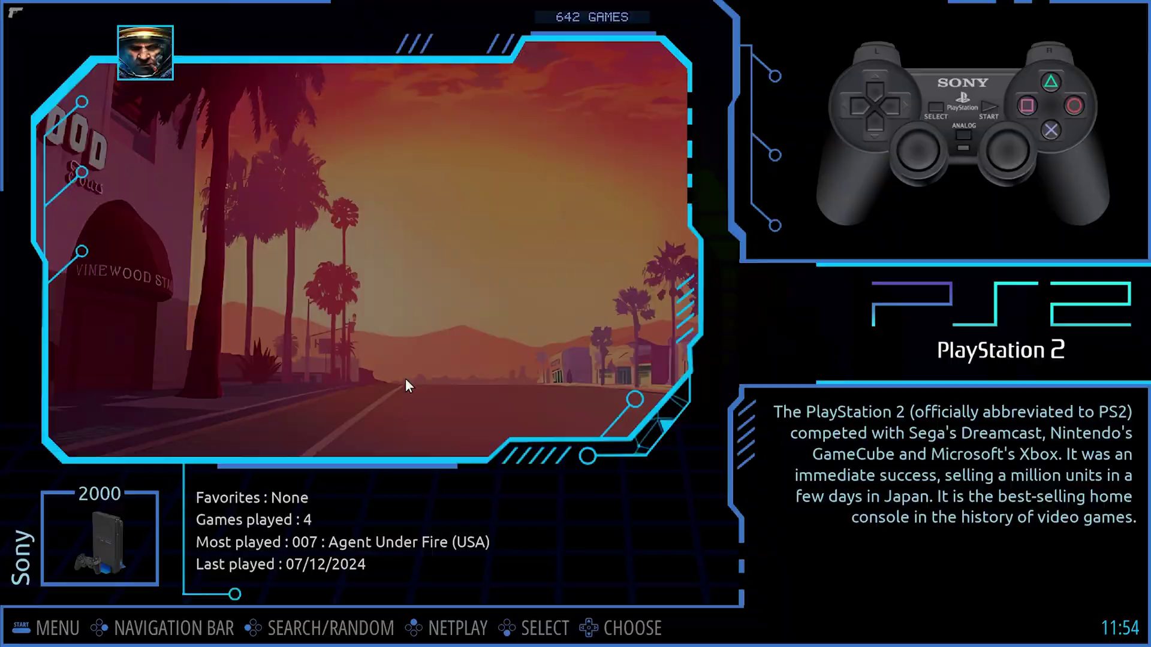
{"action": "right_click", "coordinate": [405, 387]}
{"action": "scroll", "coordinate": [405, 386], "scroll_direction": "down", "scroll_amount": 6}
{"action": "left_click", "coordinate": [386, 391]}
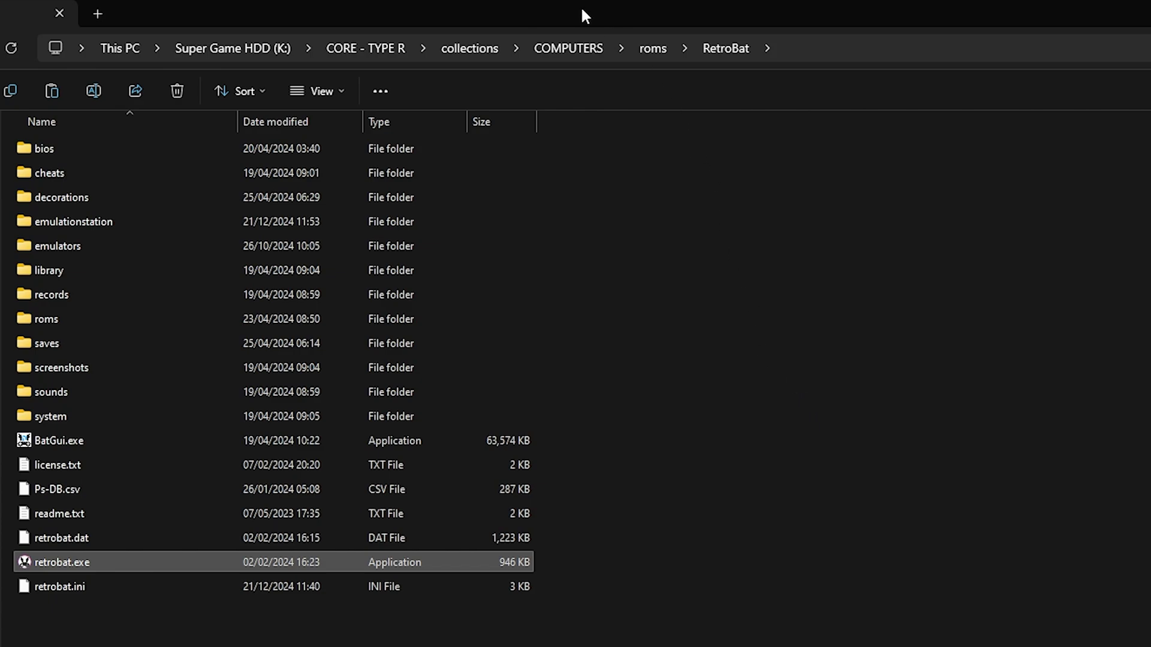
Step: Move the RetroBat folder window aside and copy the es-checkversion.cmd file from the desktop
{"action": "left_click_drag", "start_coordinate": [580, 5], "coordinate": [995, 244]}
{"action": "left_click_drag", "start_coordinate": [318, 375], "coordinate": [278, 353]}
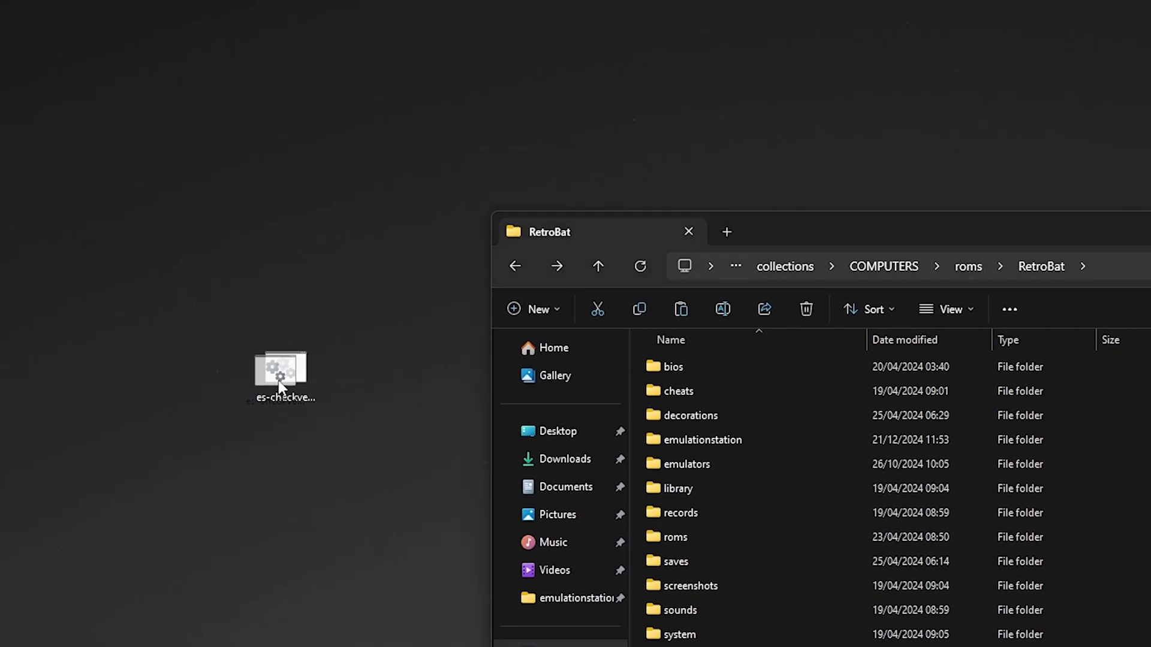
{"action": "right_click", "coordinate": [279, 351]}
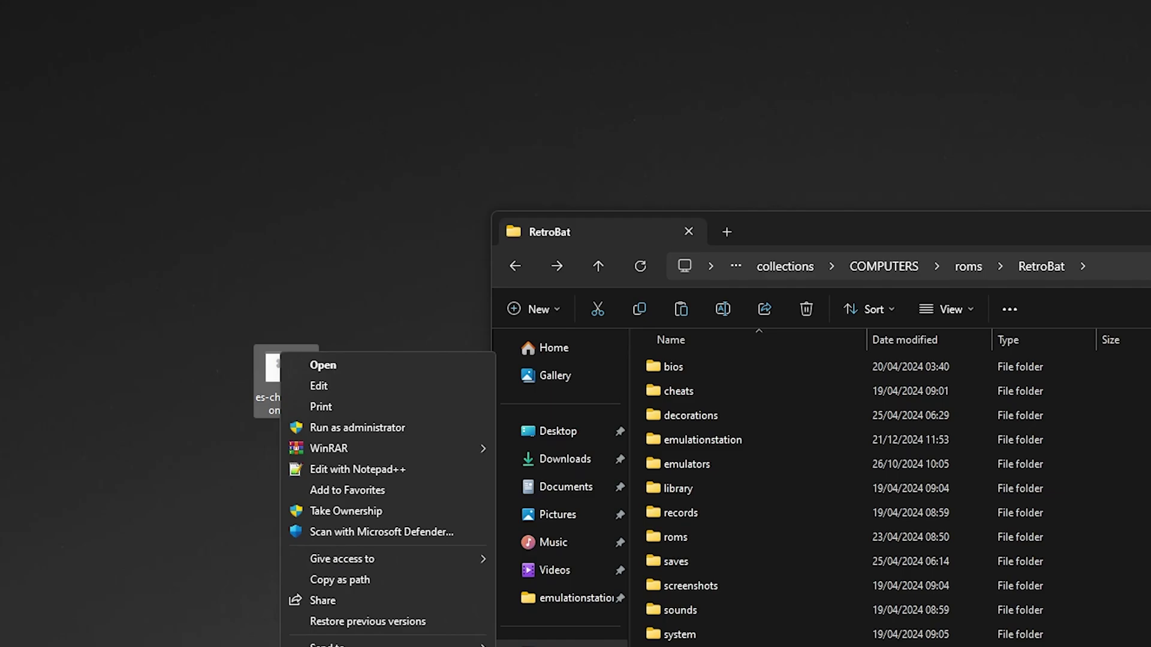
{"action": "key", "text": "Escape"}
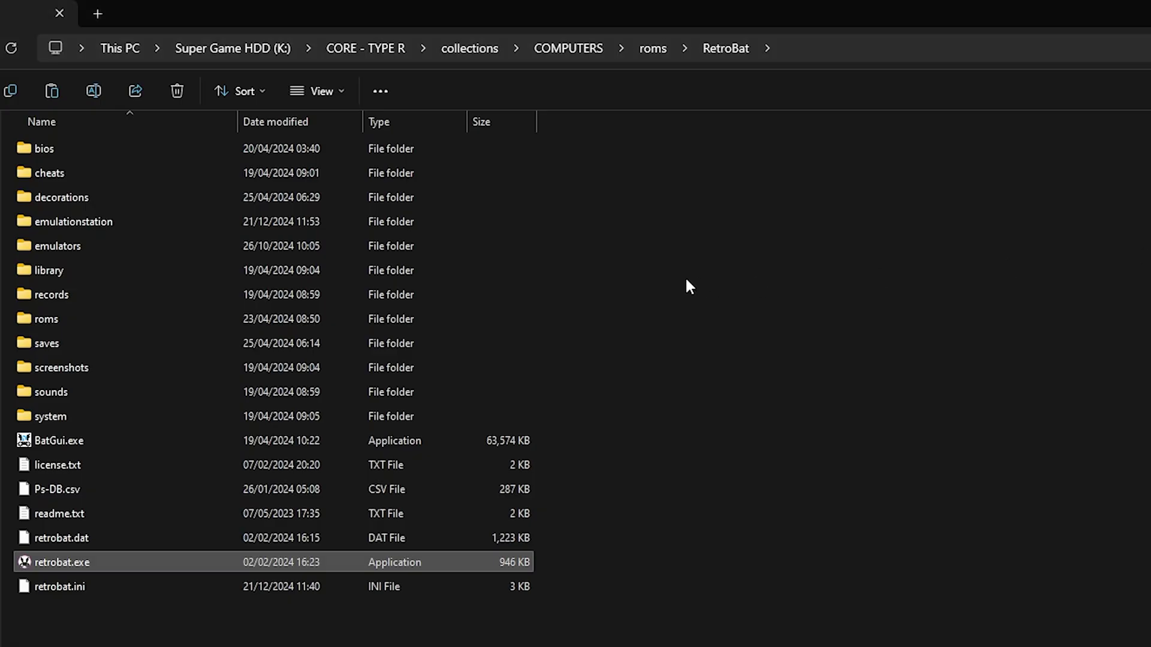
Step: Paste es-checkversion.cmd into RetroBat's emulationstation folder, replacing the existing file
{"action": "double_click", "coordinate": [116, 223]}
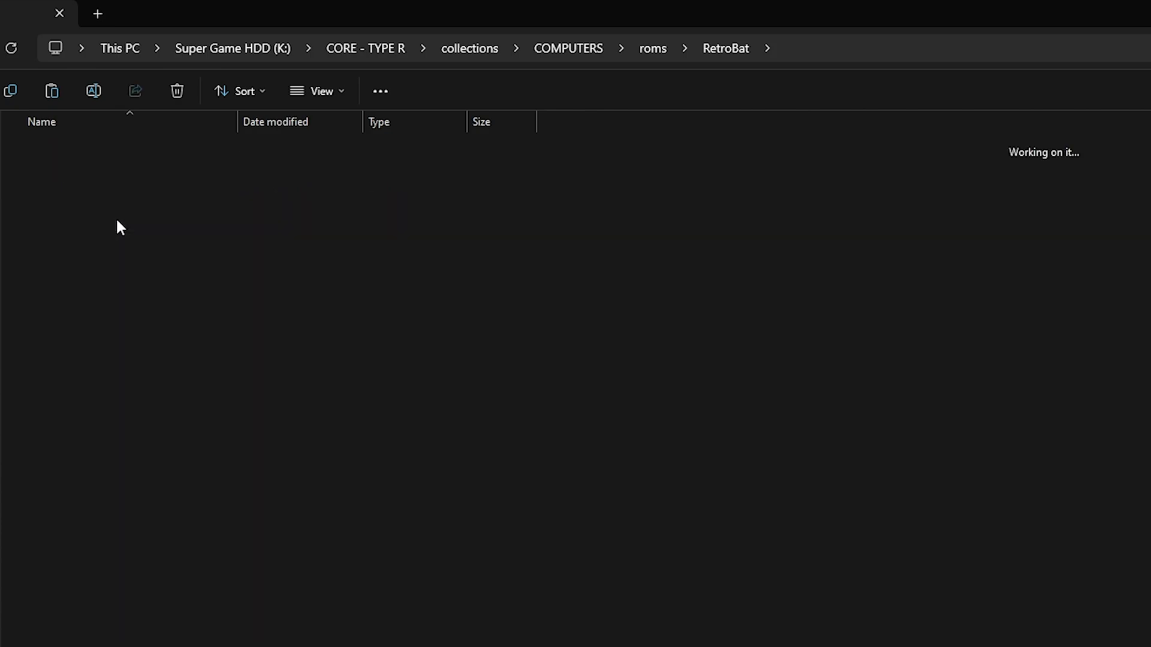
{"action": "right_click", "coordinate": [927, 352]}
{"action": "left_click", "coordinate": [976, 488]}
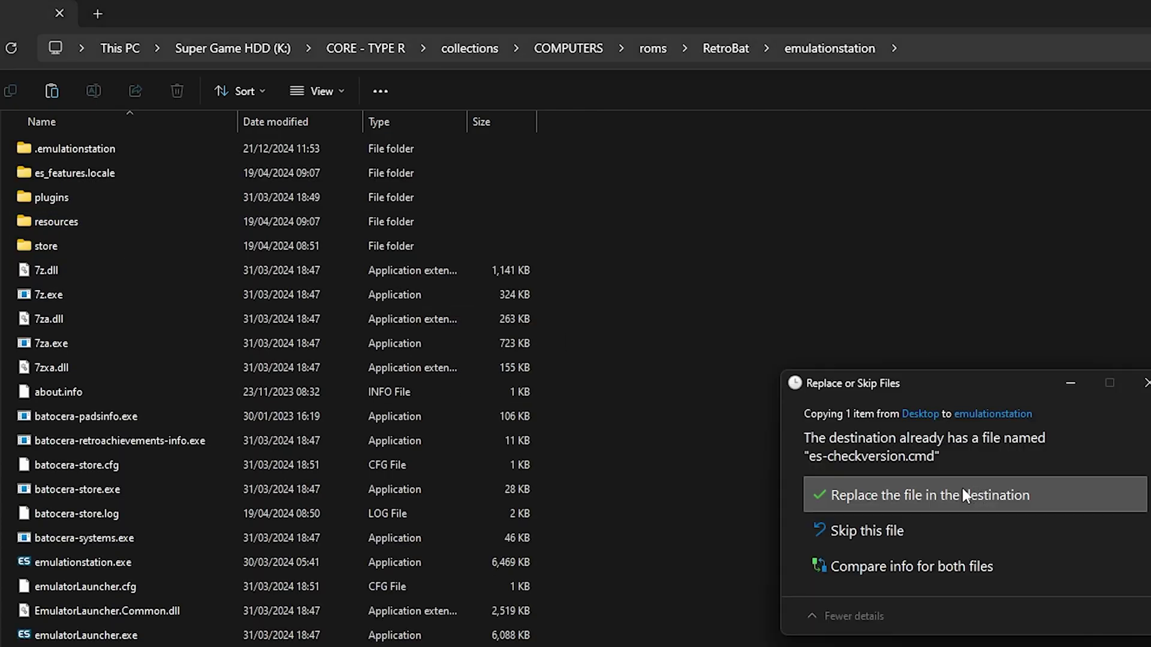
{"action": "left_click", "coordinate": [962, 488]}
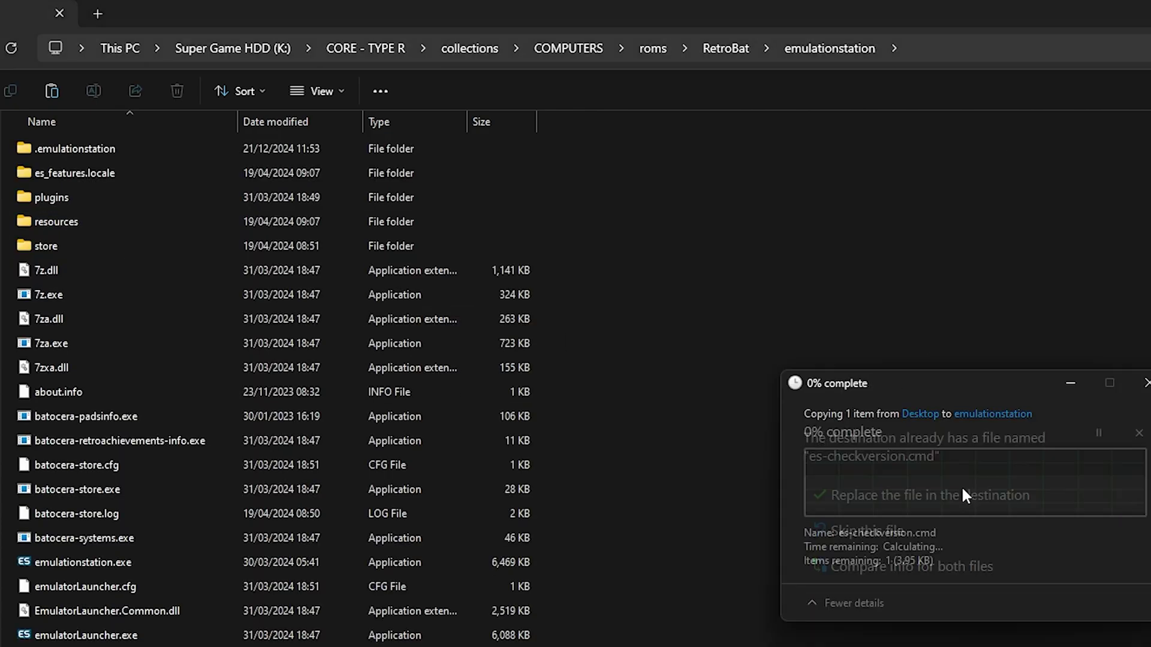
Step: Return to the RetroBat folder and launch retrobat.exe
{"action": "left_click", "coordinate": [736, 48]}
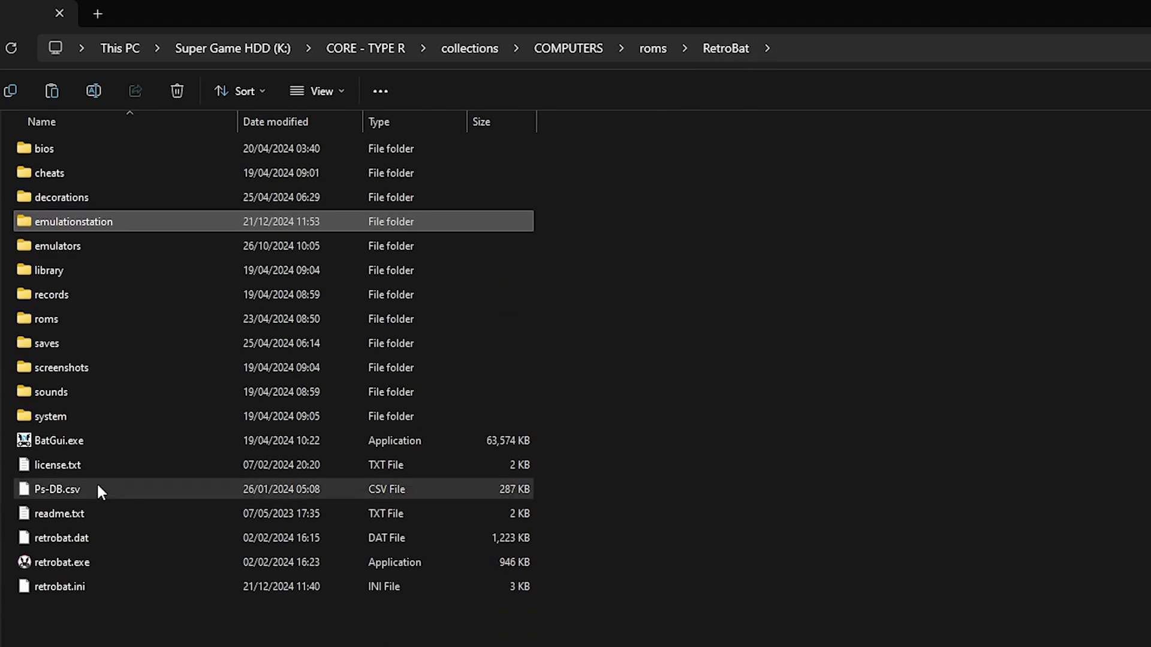
{"action": "left_click", "coordinate": [53, 560]}
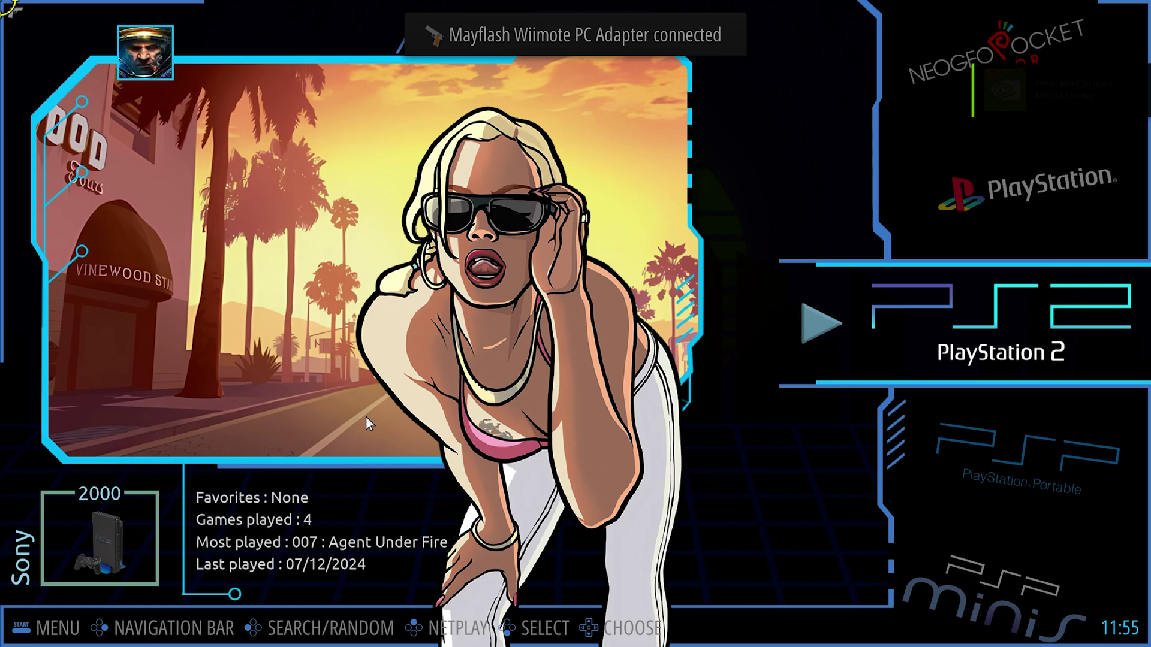
Step: Start the stable software update, accept version 6.4.0-stable-win64, and leave the settings while it downloads
{"action": "key", "text": "F1"}
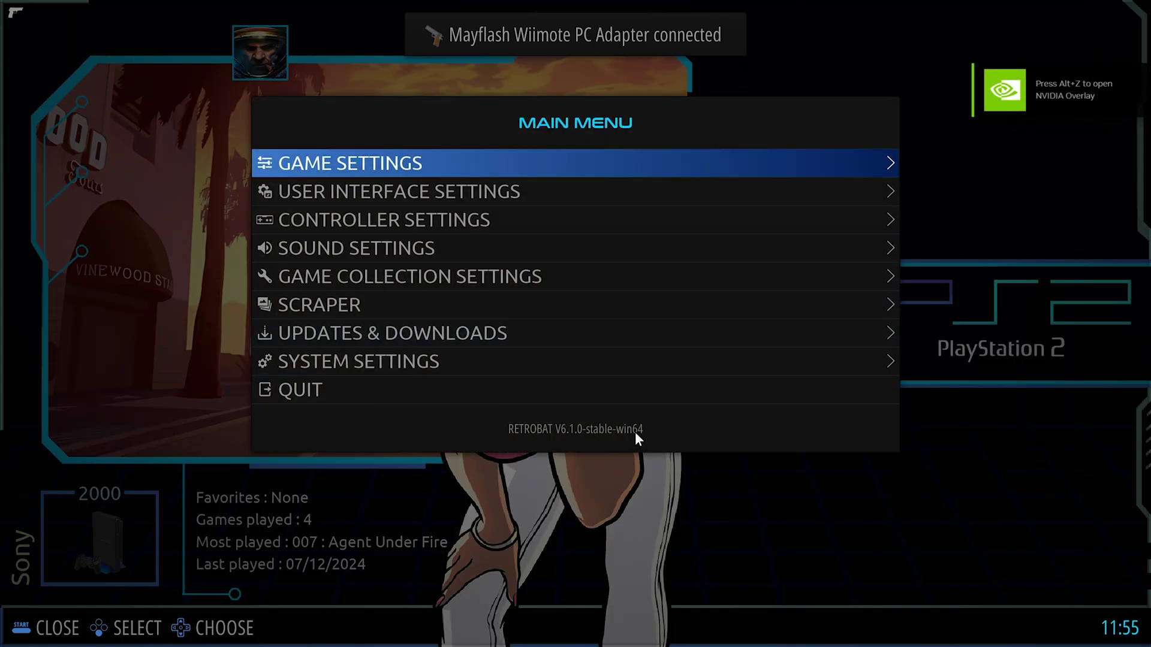
{"action": "left_click", "coordinate": [350, 336]}
{"action": "left_click", "coordinate": [350, 337]}
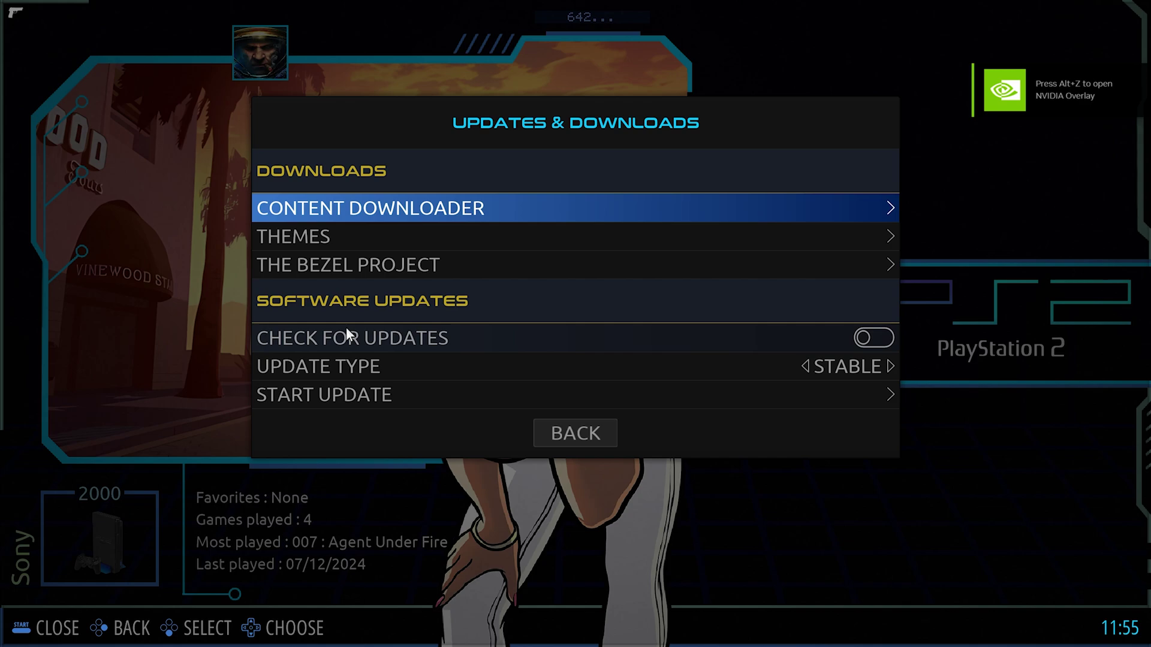
{"action": "left_click", "coordinate": [335, 394]}
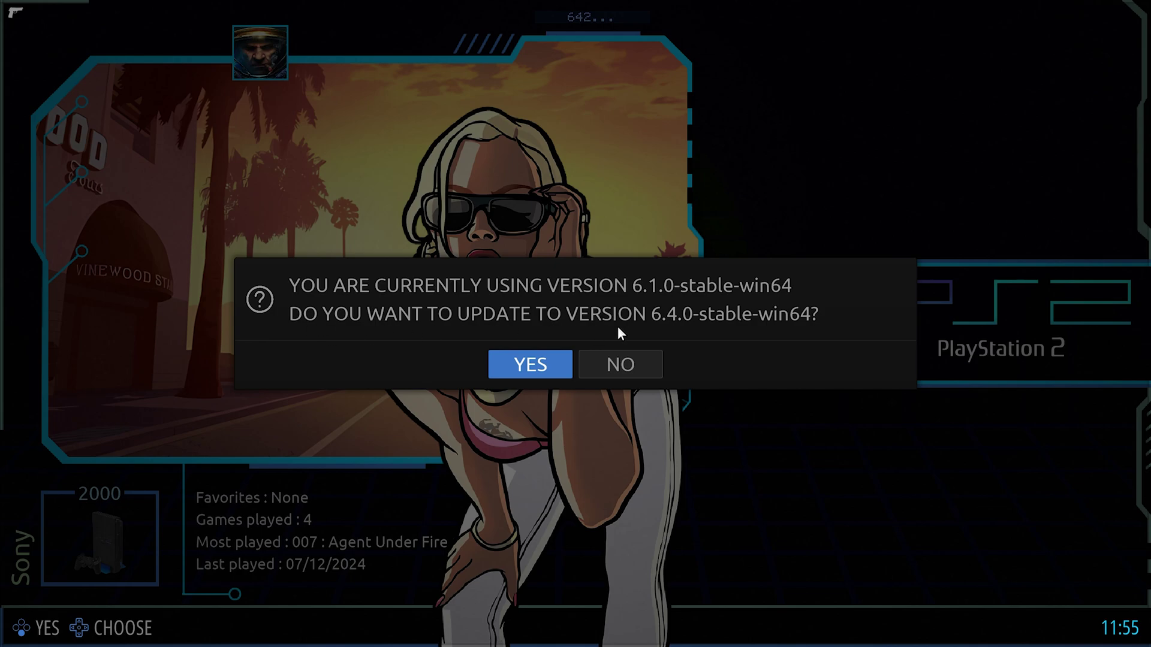
{"action": "left_click", "coordinate": [516, 365]}
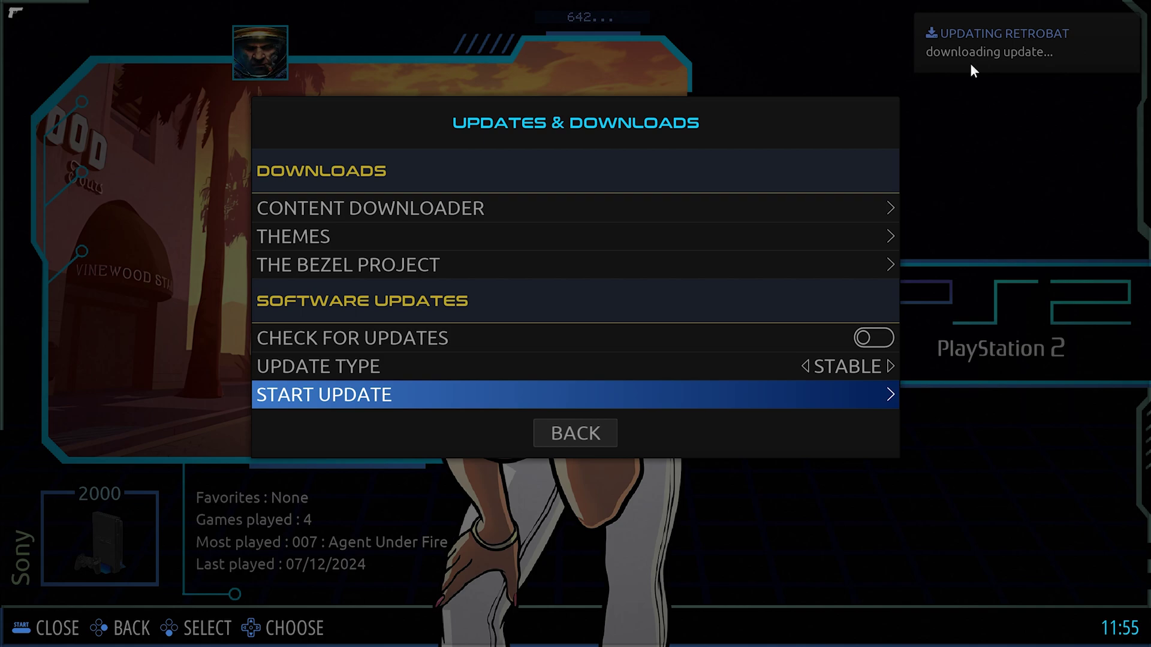
{"action": "left_click", "coordinate": [576, 425]}
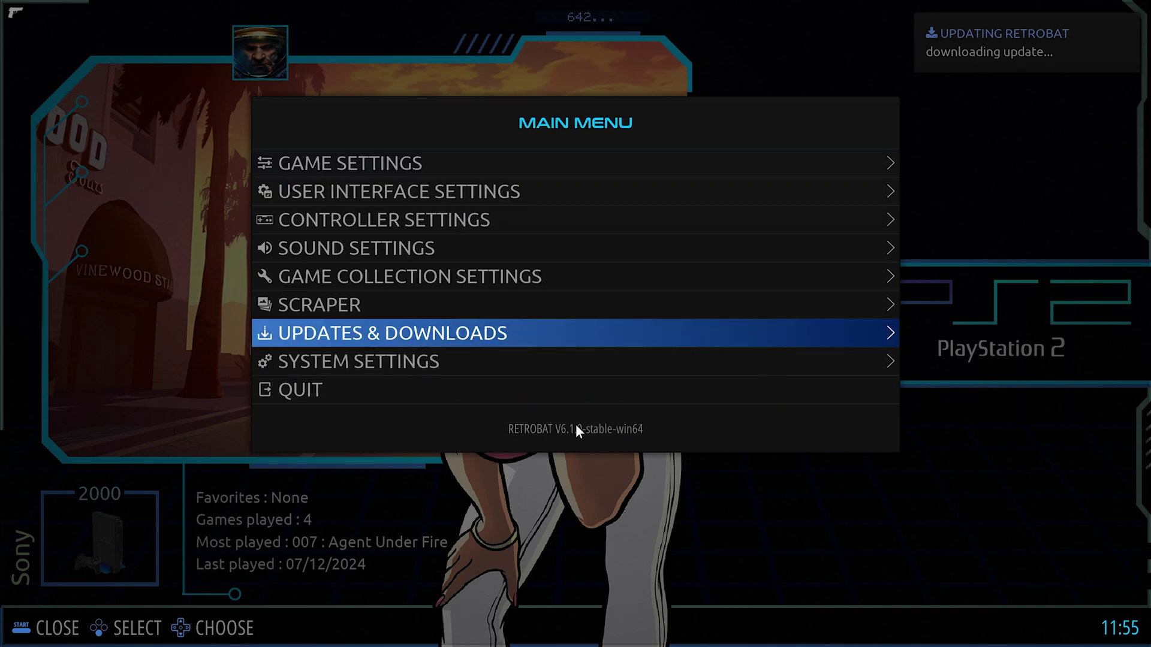
{"action": "left_click", "coordinate": [229, 146]}
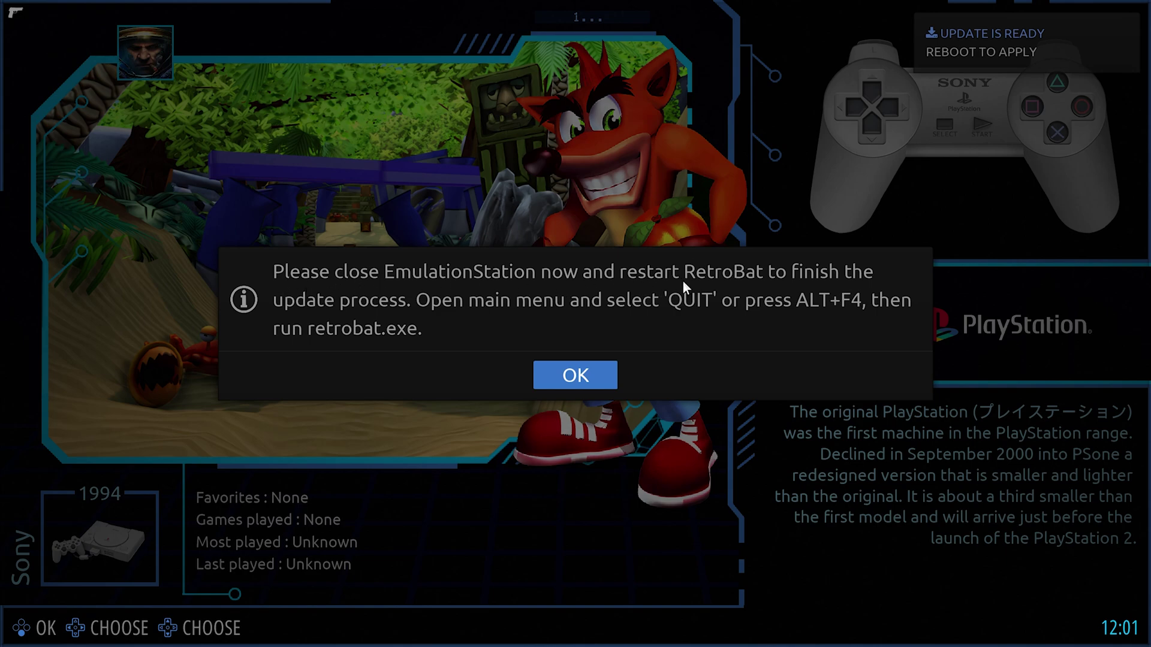
Step: Acknowledge the restart notice and close EmulationStation so the downloaded update can be applied
{"action": "left_click", "coordinate": [595, 373]}
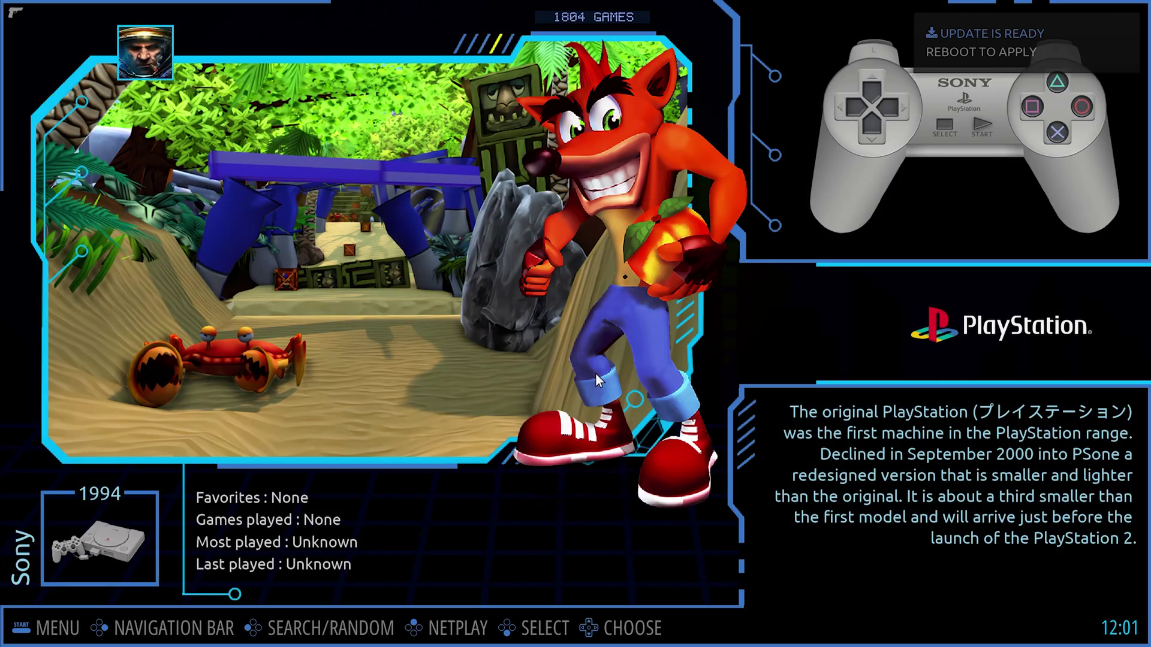
{"action": "key", "text": "alt+F4"}
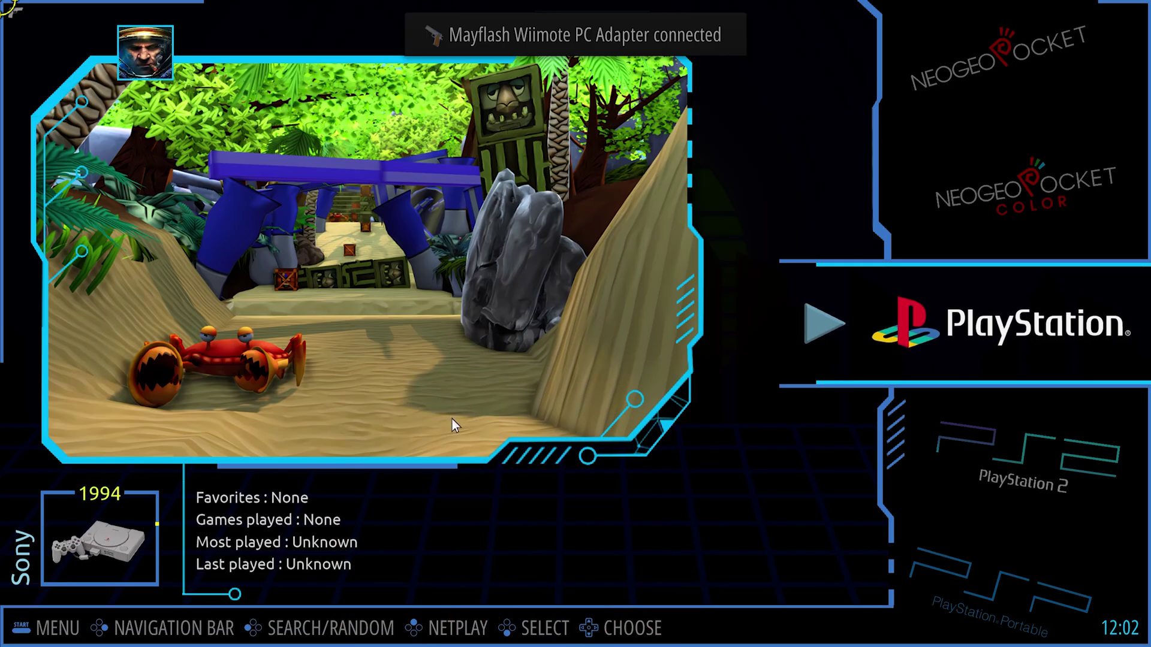
Step: Browse to the Neo Geo Pocket Color system and open the main menu to check the installed RetroBat version
{"action": "key", "text": "Down"}
{"action": "key", "text": "Up"}
{"action": "key", "text": "Up"}
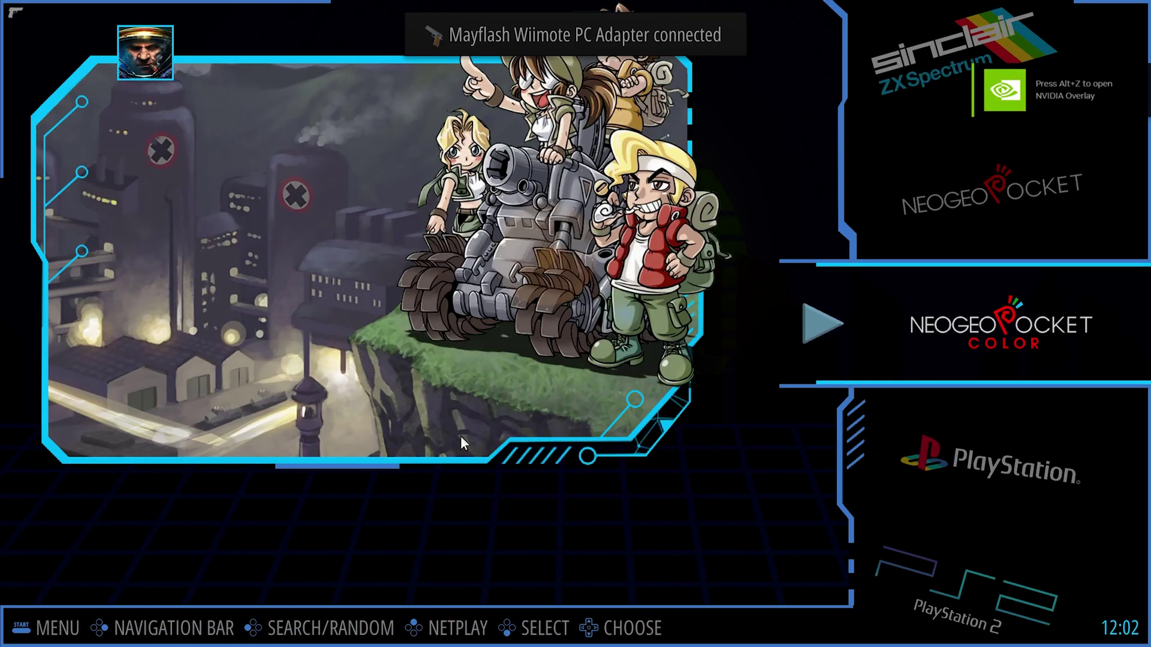
{"action": "key", "text": "F1"}
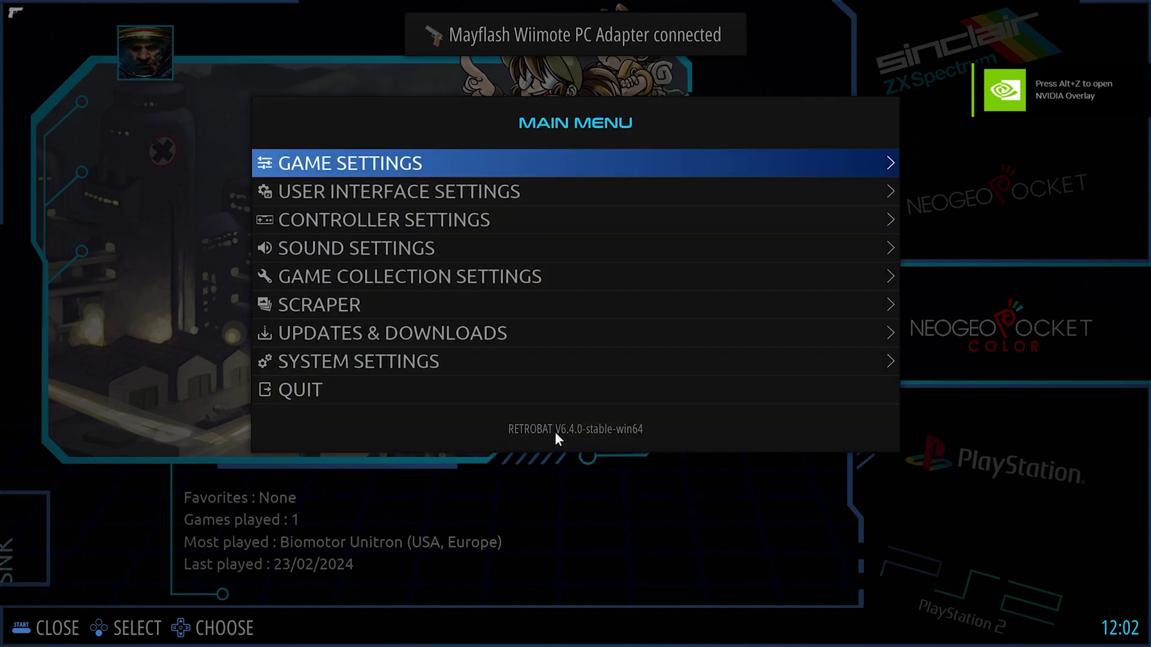